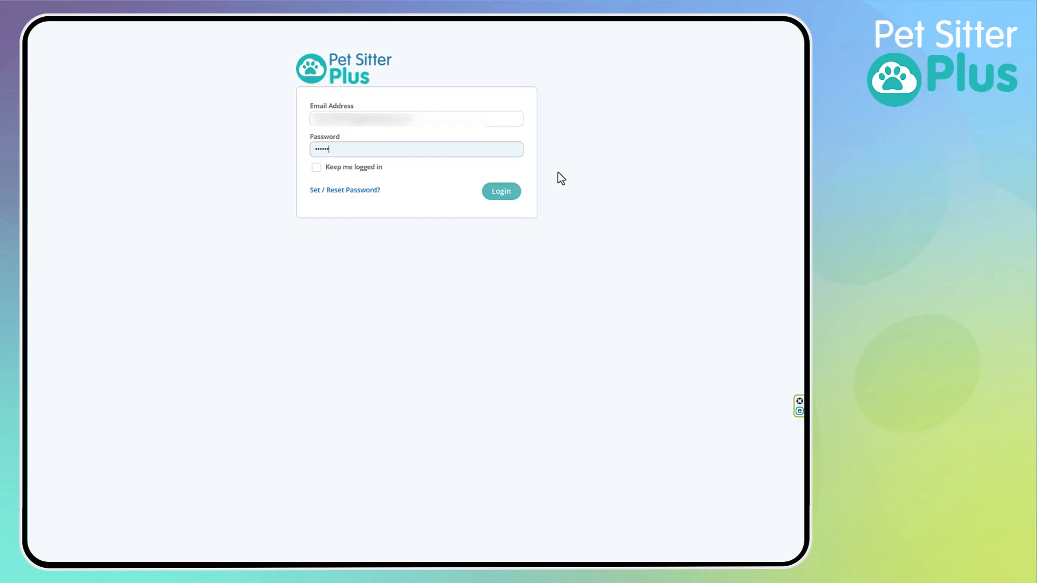
- Sign in to Pet Sitter Plus with Keep me logged in ticked
click(316, 168)
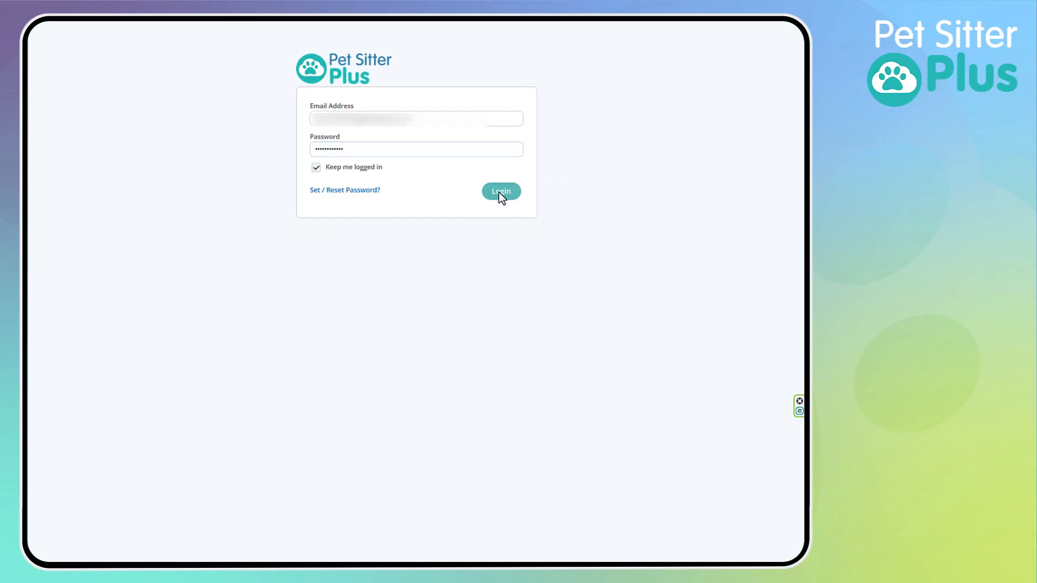
click(500, 192)
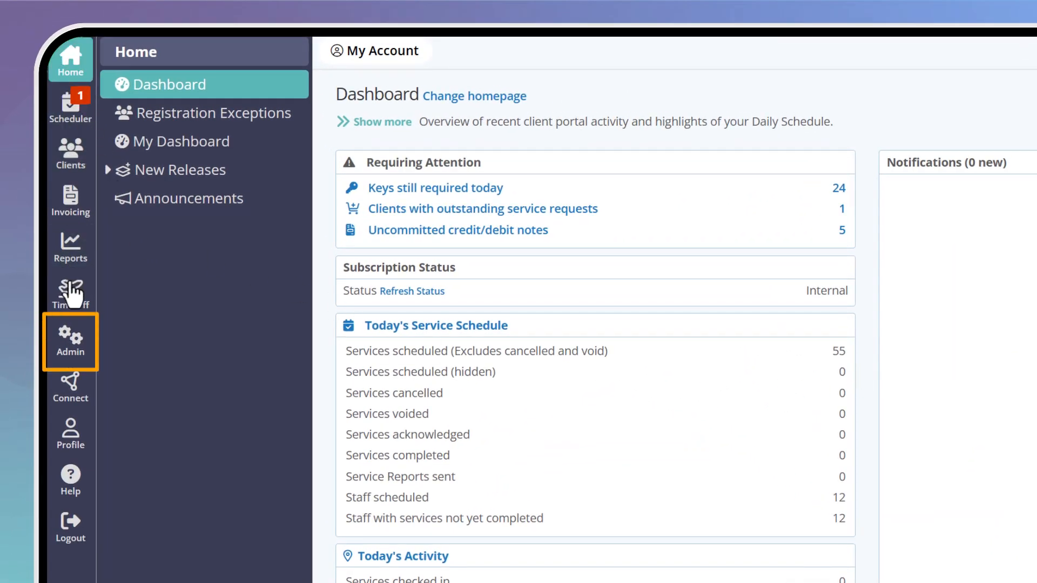
- Go to Admin > Supporting Data > Vets to see the full vet list
click(73, 346)
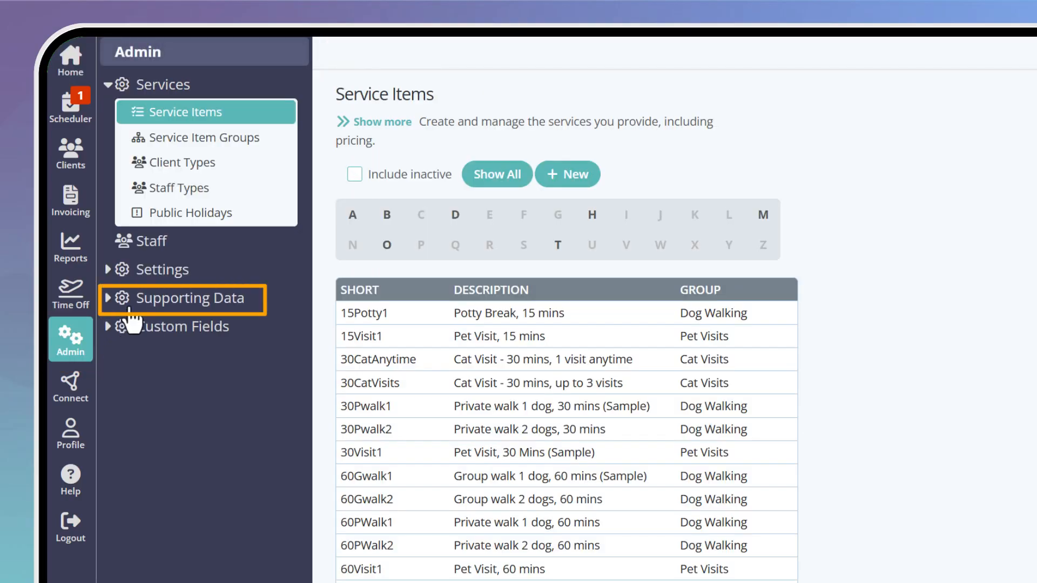
click(154, 311)
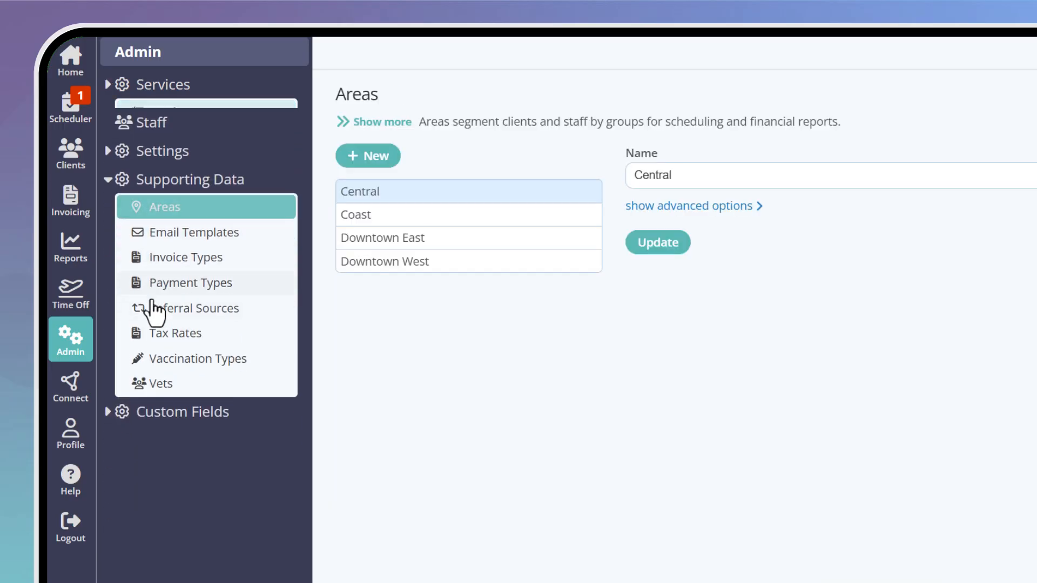
click(181, 374)
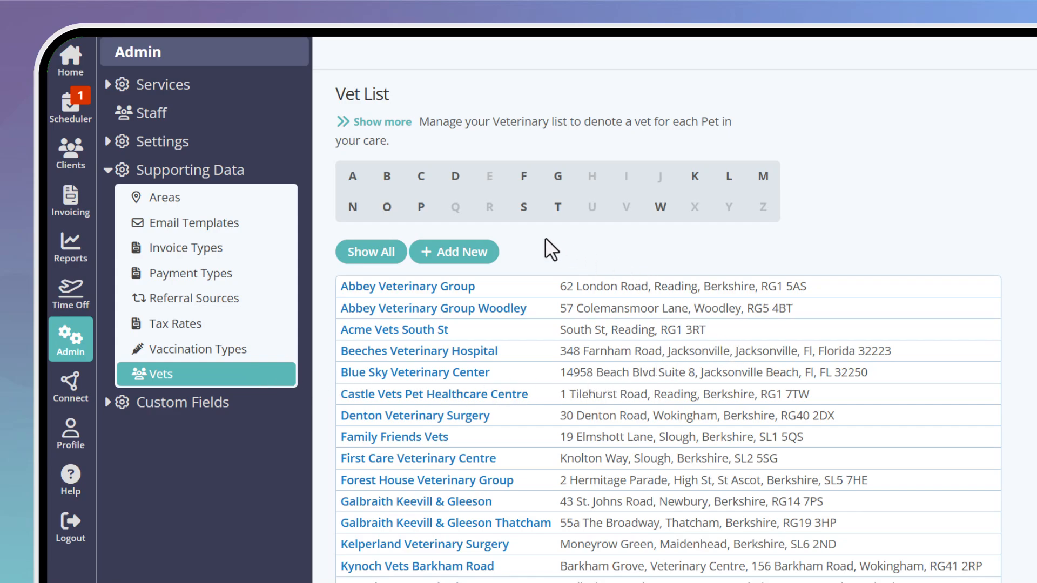
- Create a new vet record named Meadowlane Vet
click(468, 254)
click(517, 306)
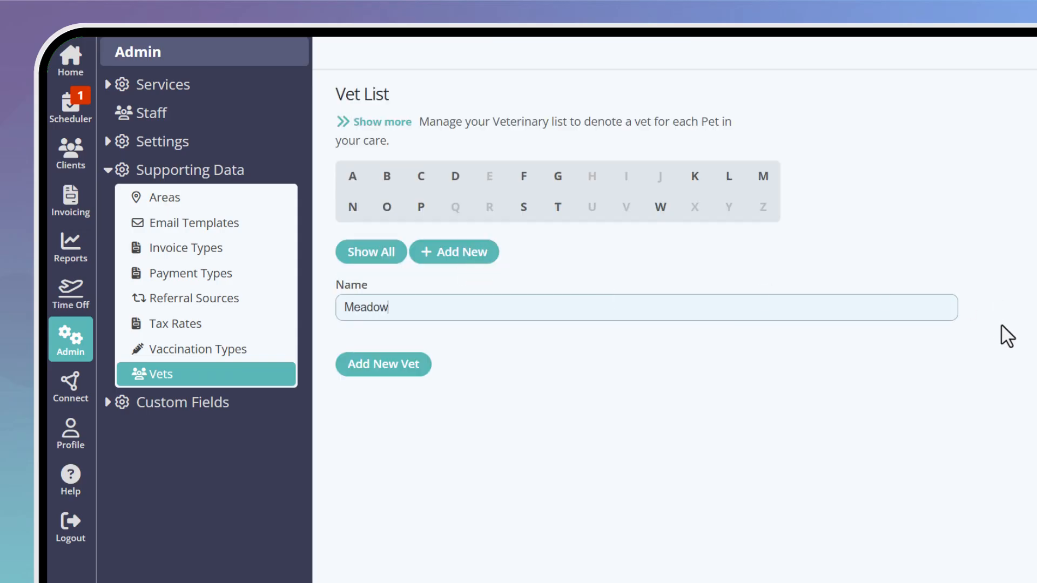
key(Return)
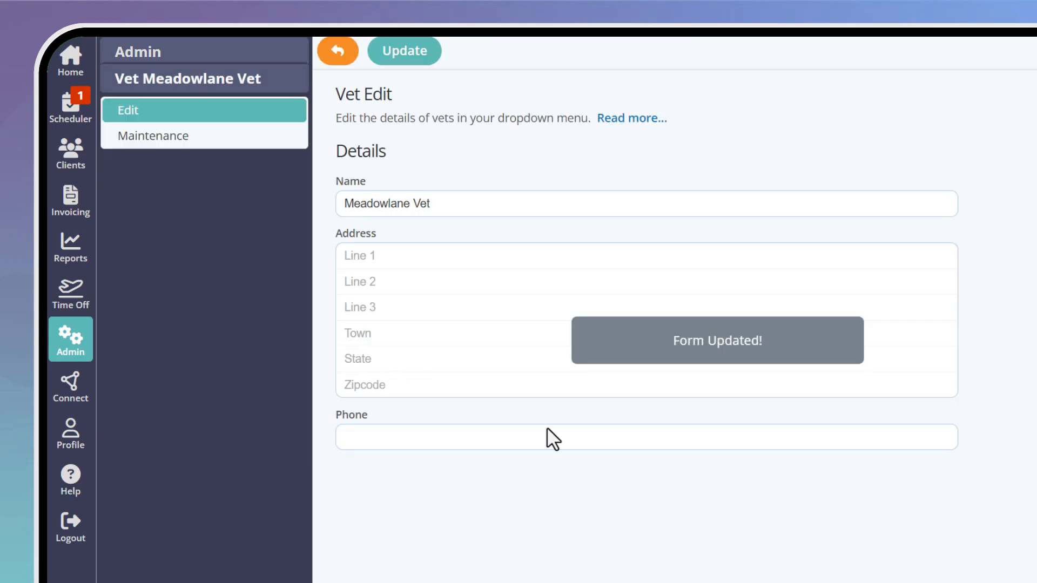
- Save Meadowlane Vet's address as Sandbury Lane, Linton, CA9086, plus its phone number
click(377, 257)
text(S)
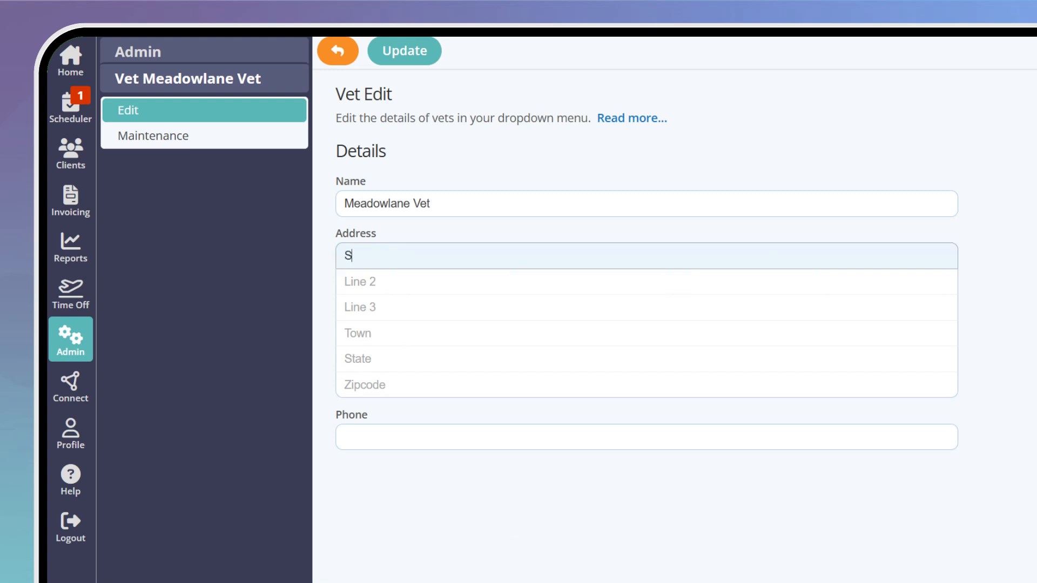
text(andbury Lane)
click(485, 340)
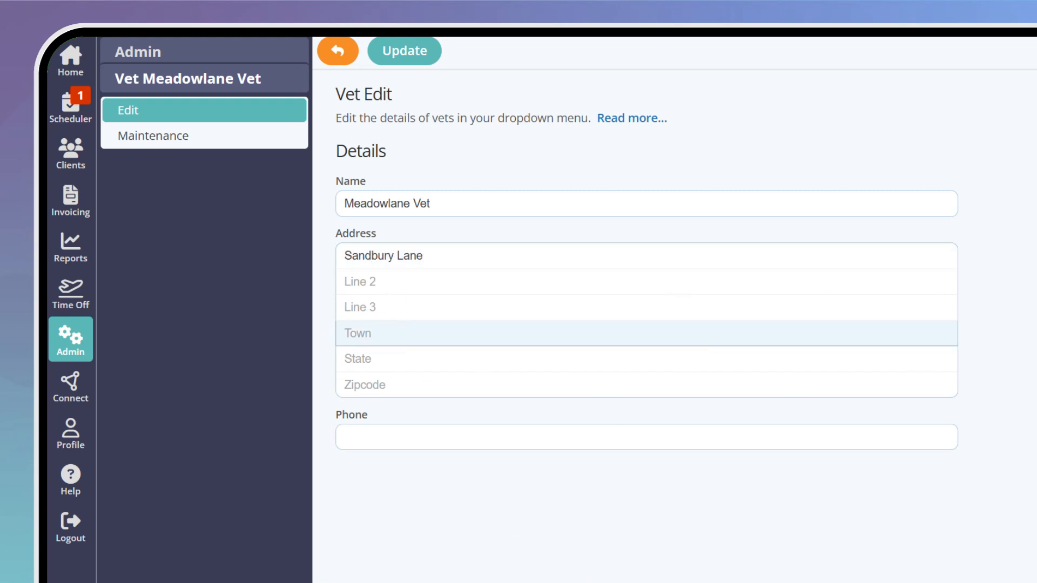
click(437, 378)
text(CA90)
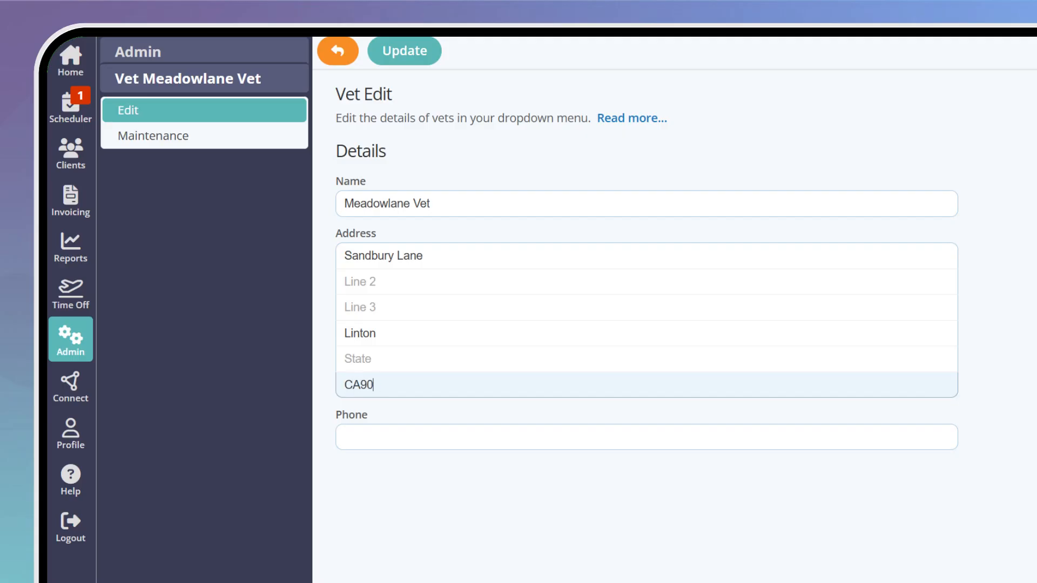
text(86)
key(Tab)
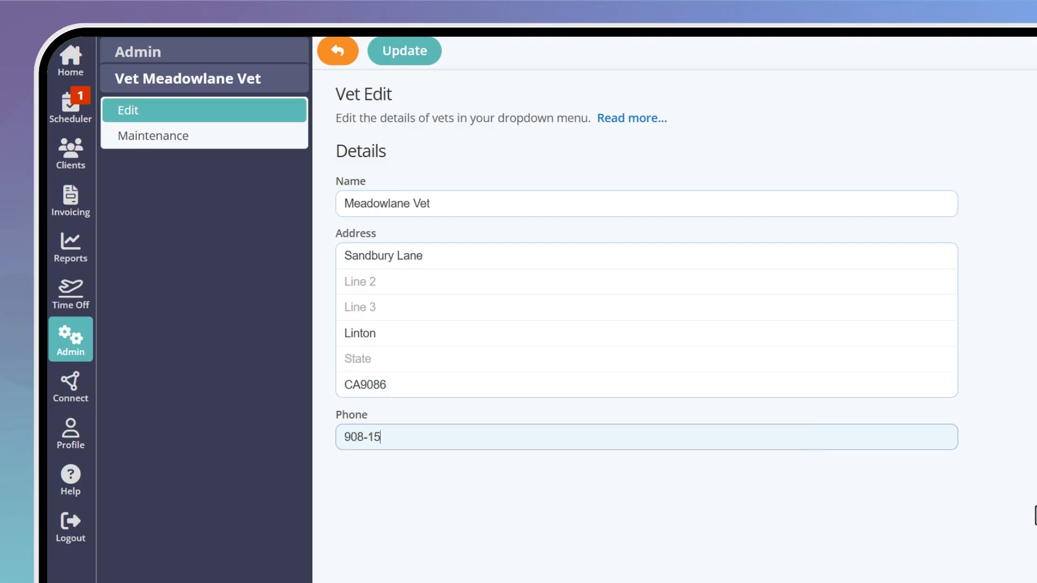
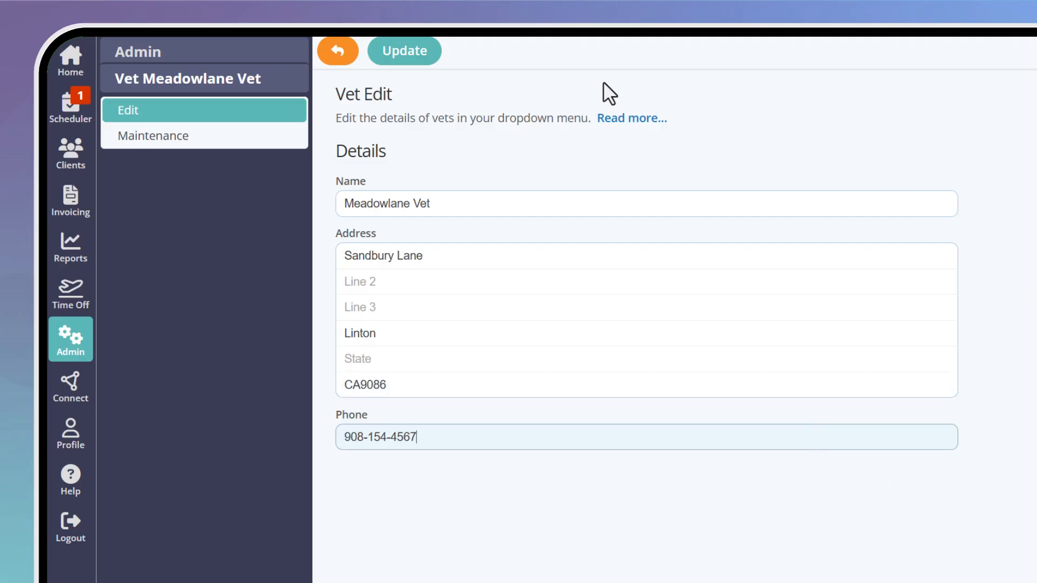
click(414, 54)
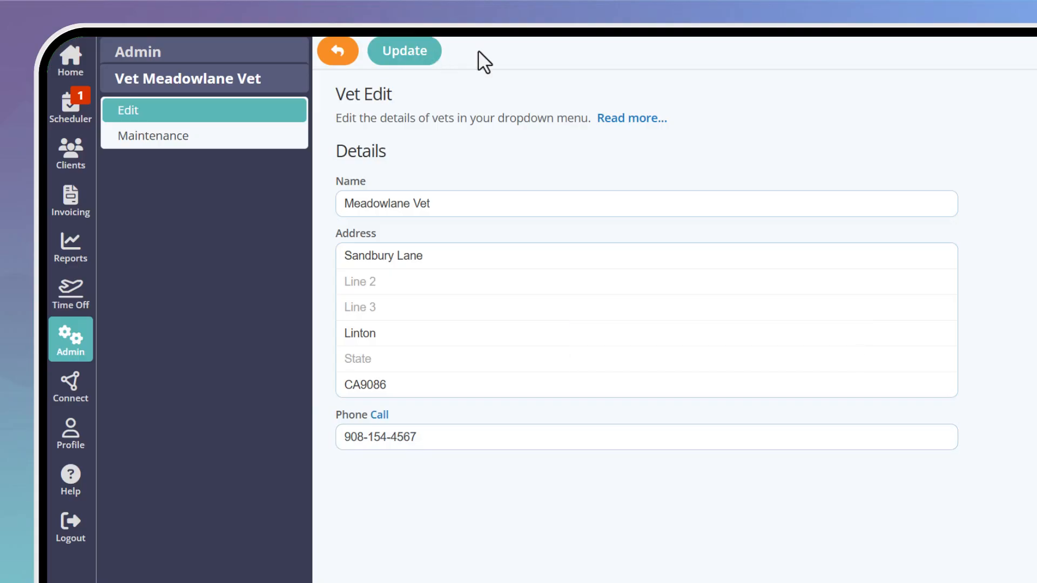
click(326, 54)
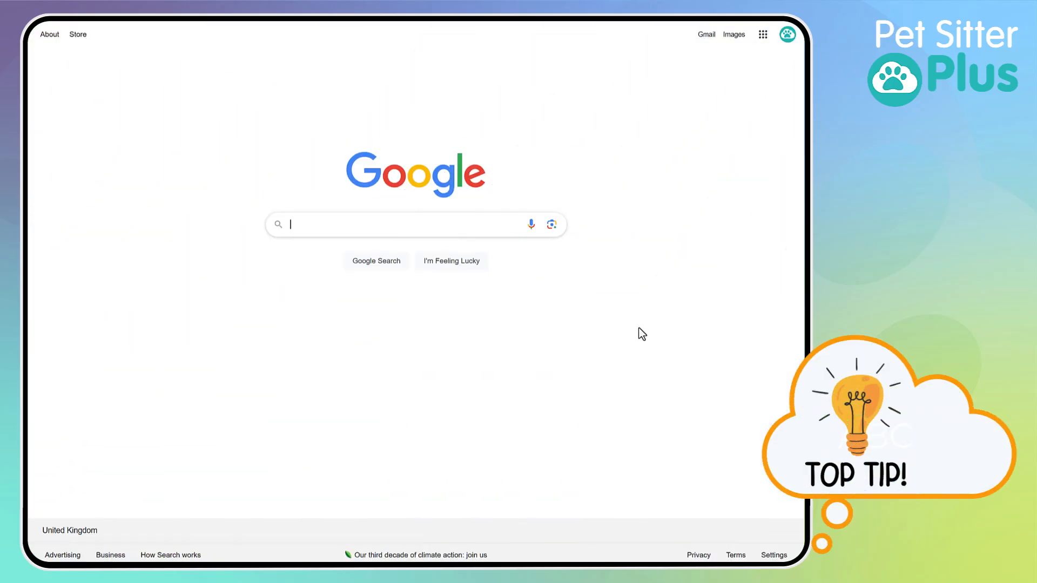
- Search Google for 'local vets san diego ca' and browse the business listings
text(local vets san diego ca)
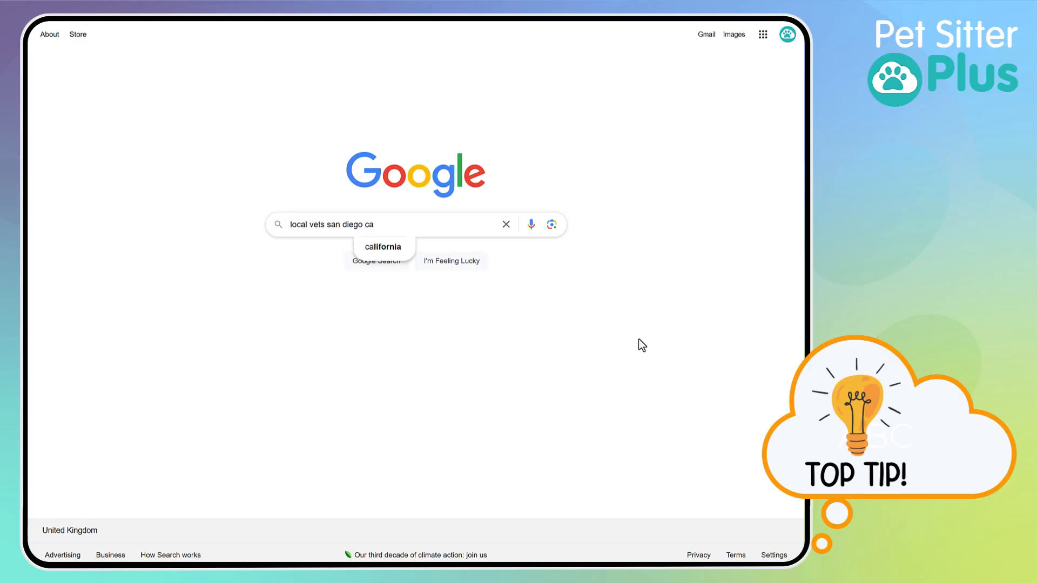
key(Return)
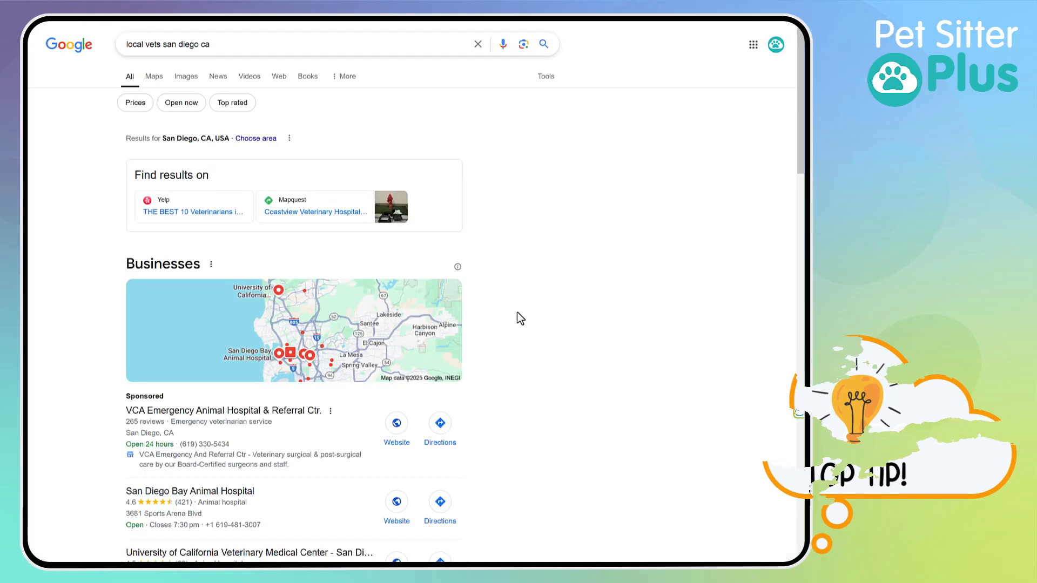
scroll(520, 317, down, 3)
scroll(553, 319, down, 3)
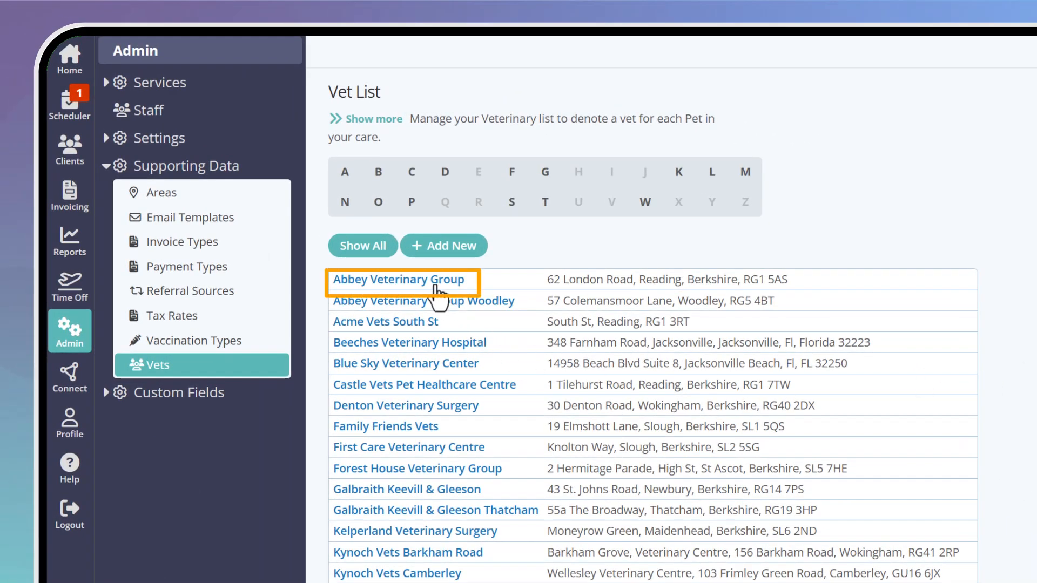
click(432, 281)
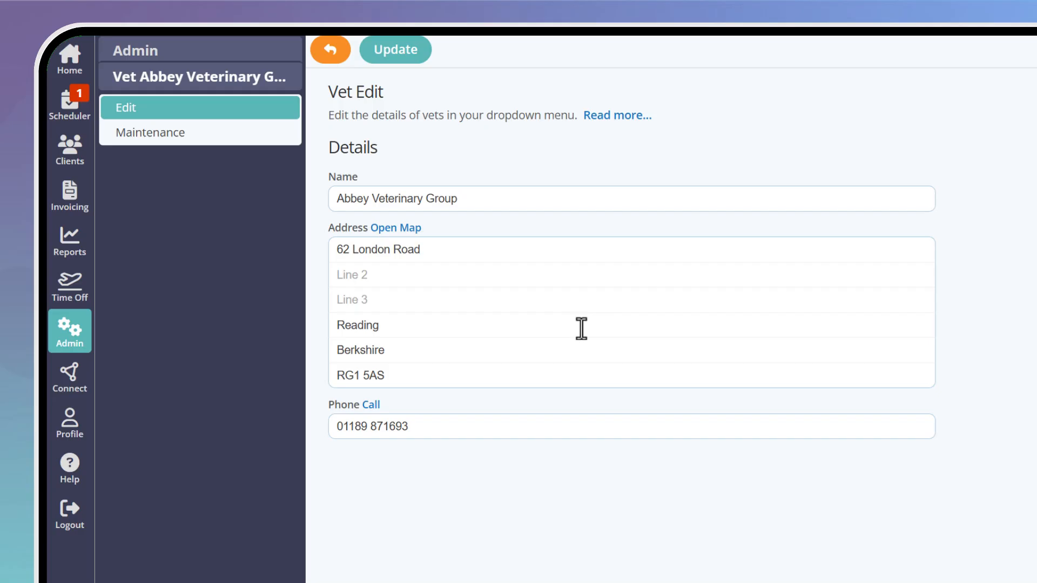
click(474, 429)
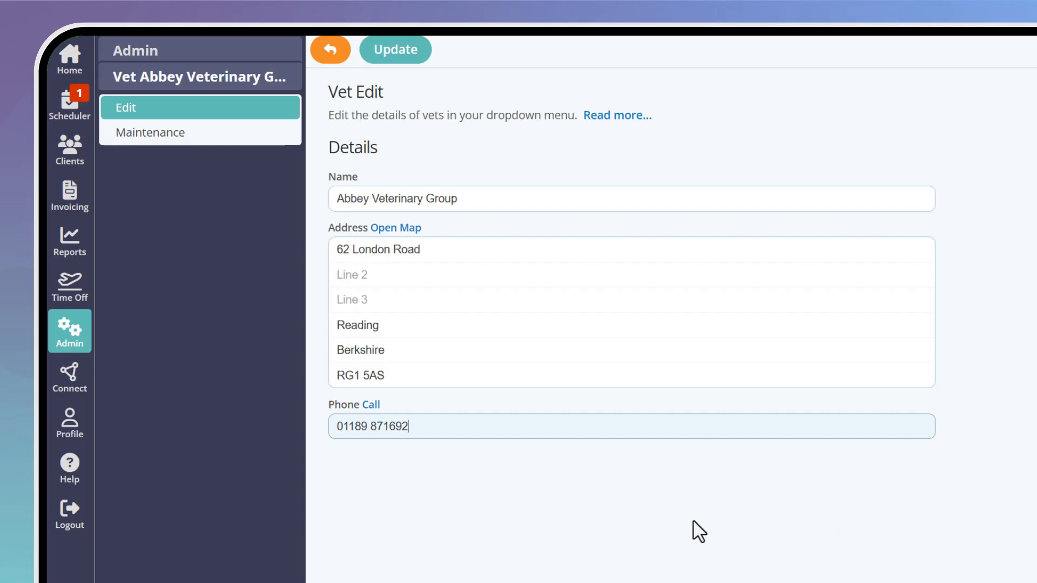
click(413, 63)
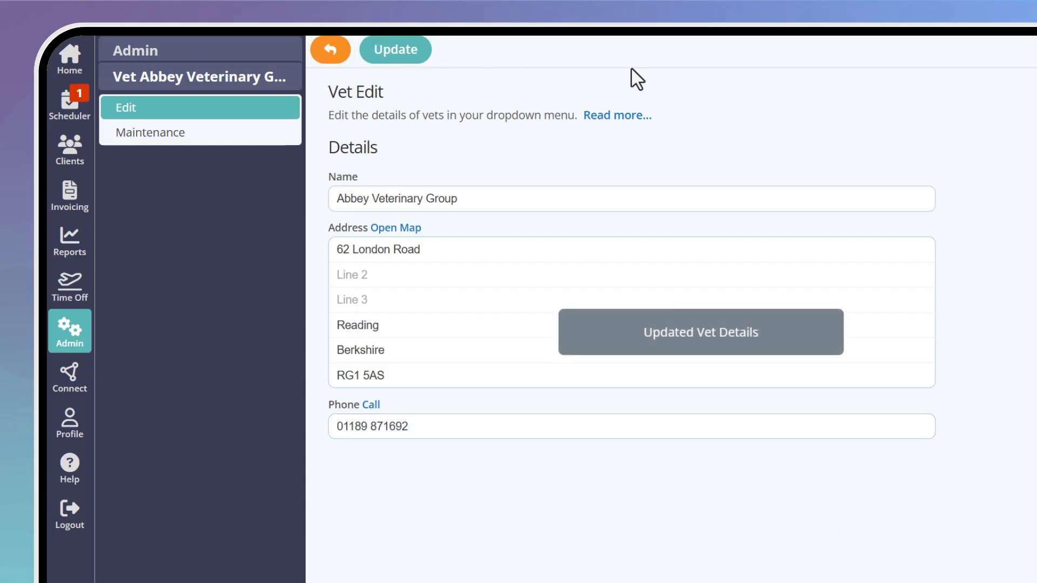
- Move Abbey Veterinary Group's pets to Abbey Veterinary Group Woodley, then delete Abbey Veterinary Group
click(168, 141)
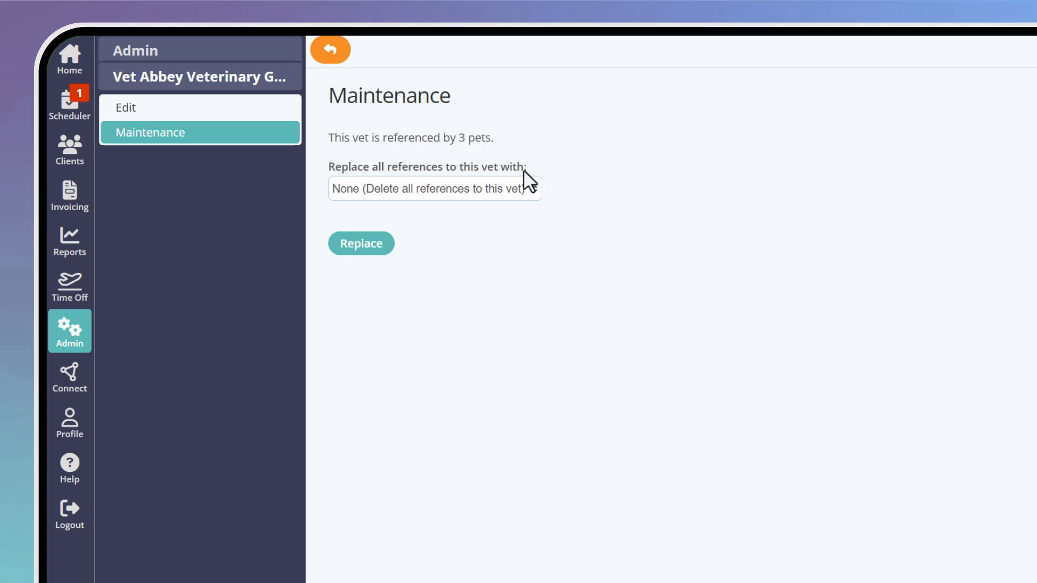
click(523, 187)
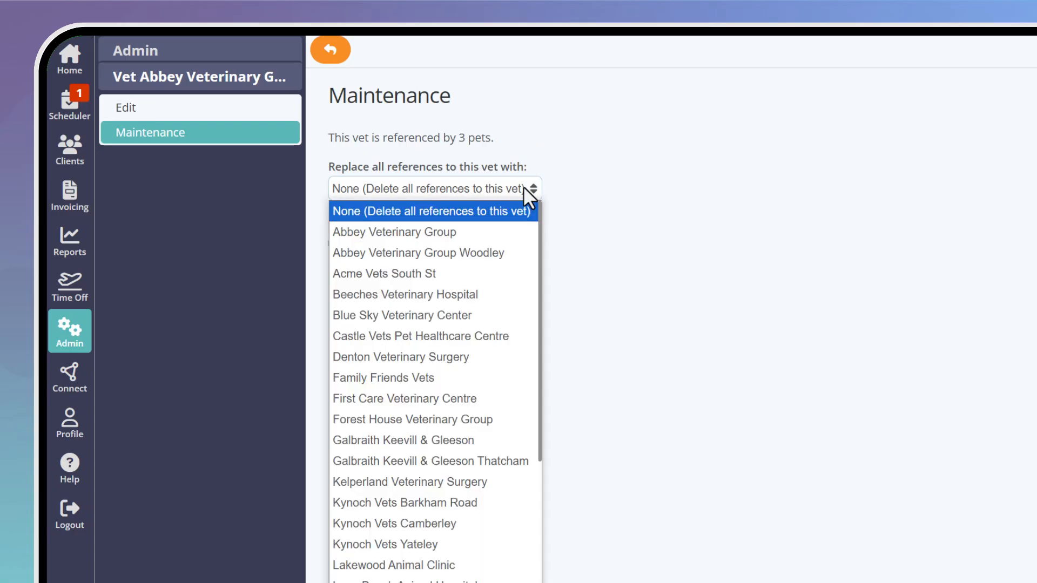
click(512, 257)
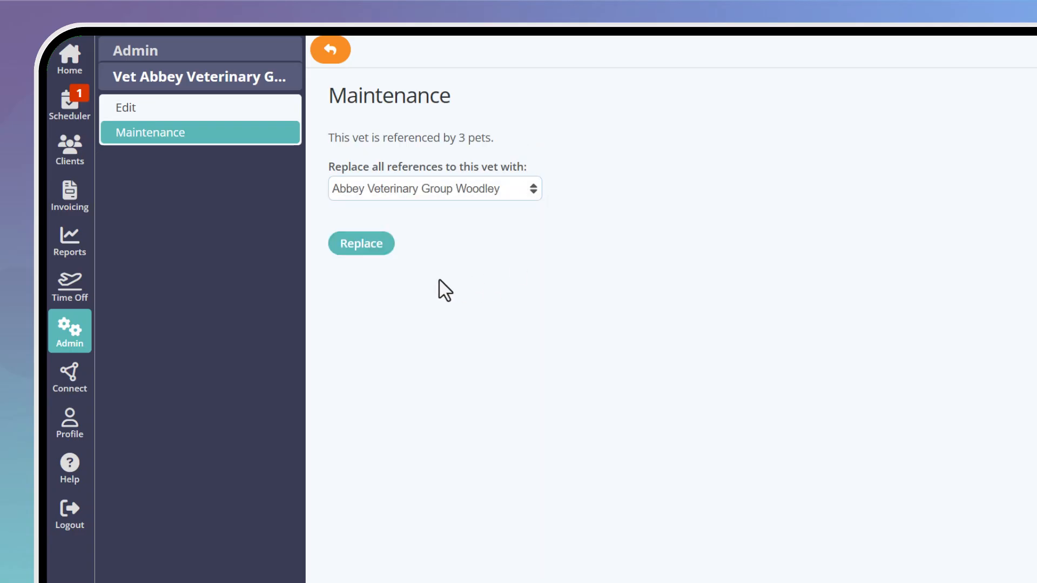
click(358, 247)
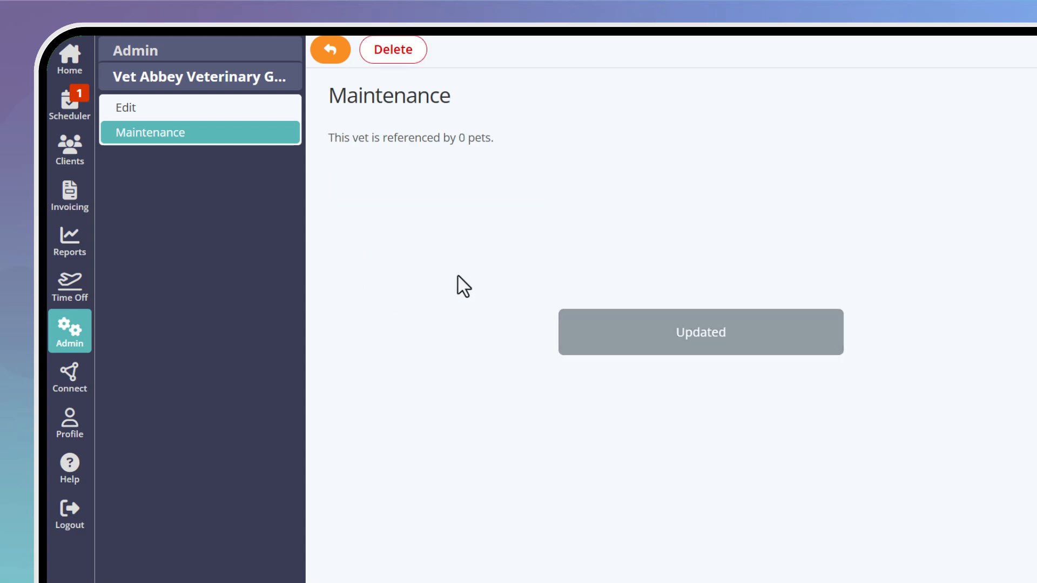
click(410, 55)
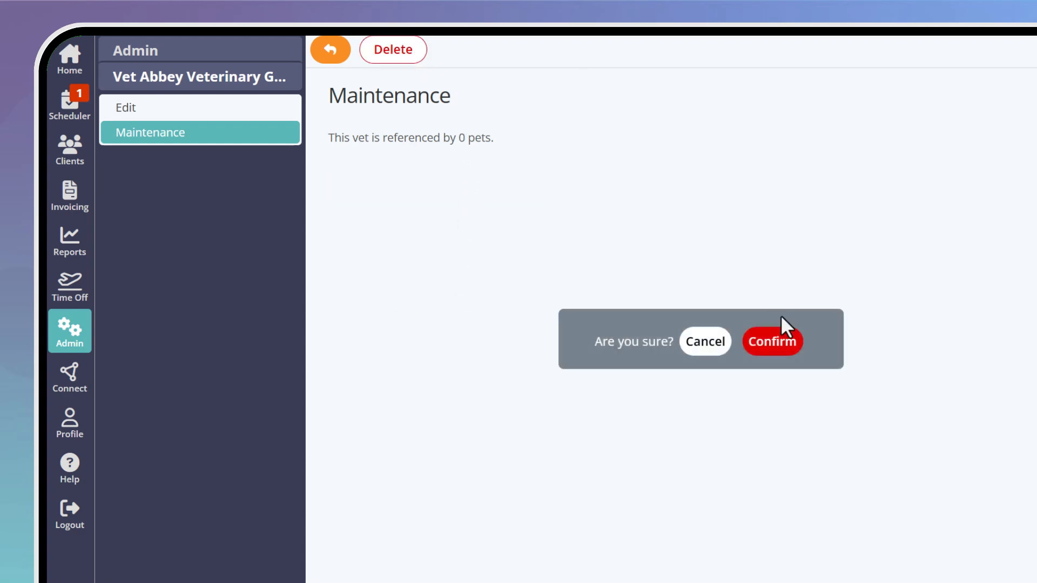
click(783, 346)
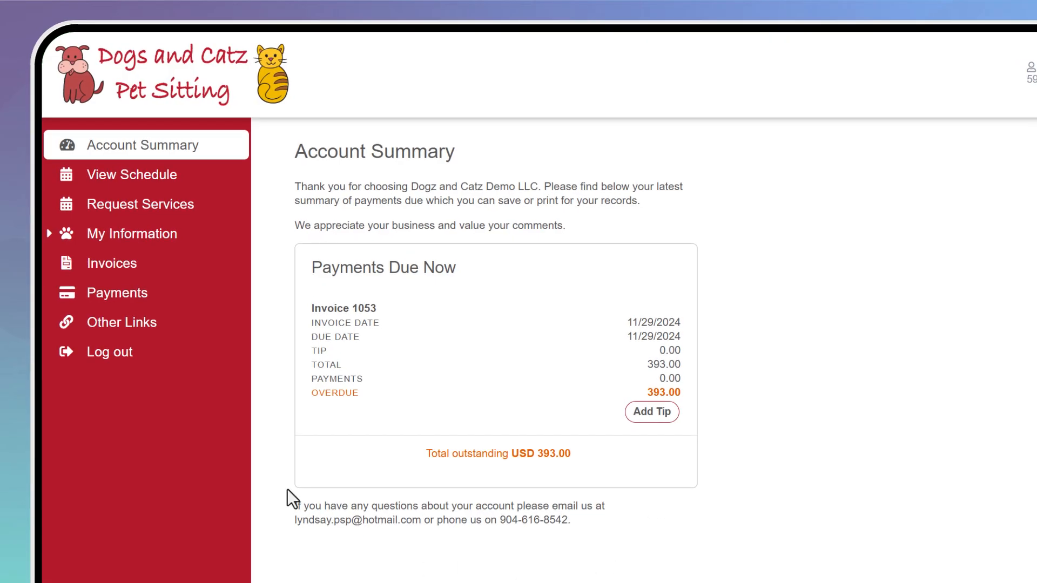
- Under My Information > Catty > Vet, set Kynoch Vets Barkham Road as Catty's vet
click(185, 236)
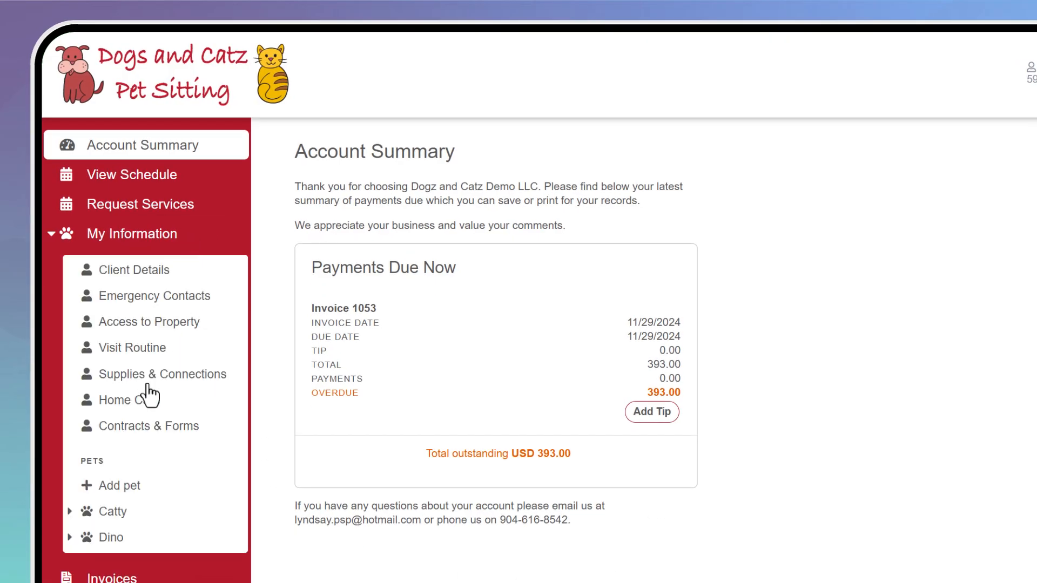
click(116, 515)
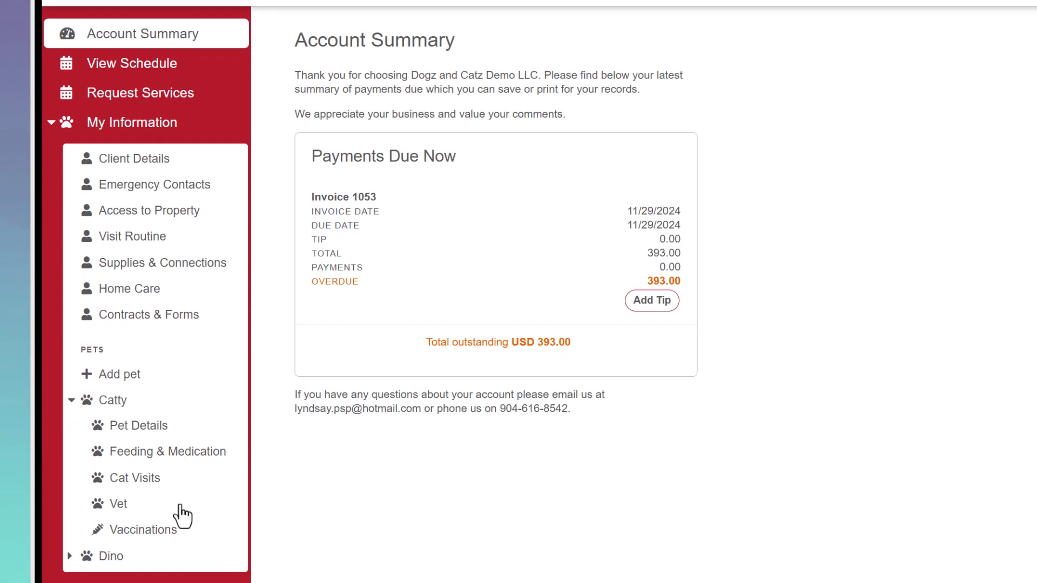
click(169, 512)
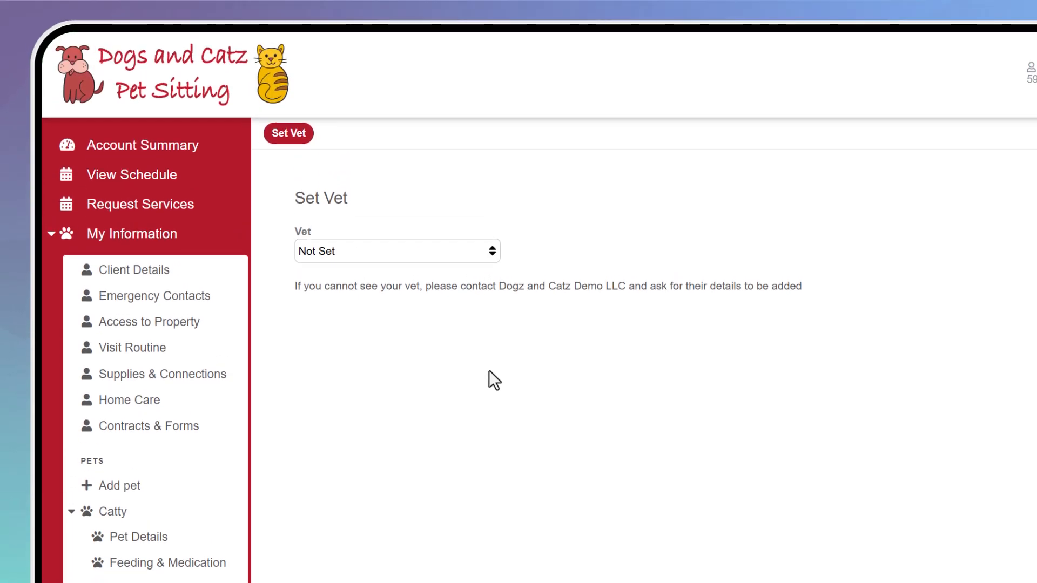
click(479, 253)
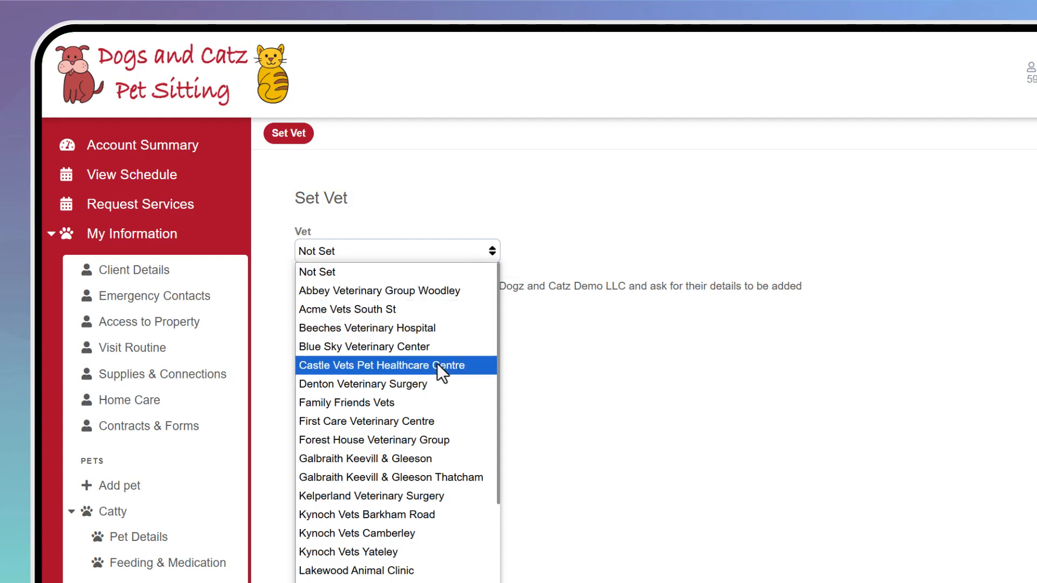
click(426, 516)
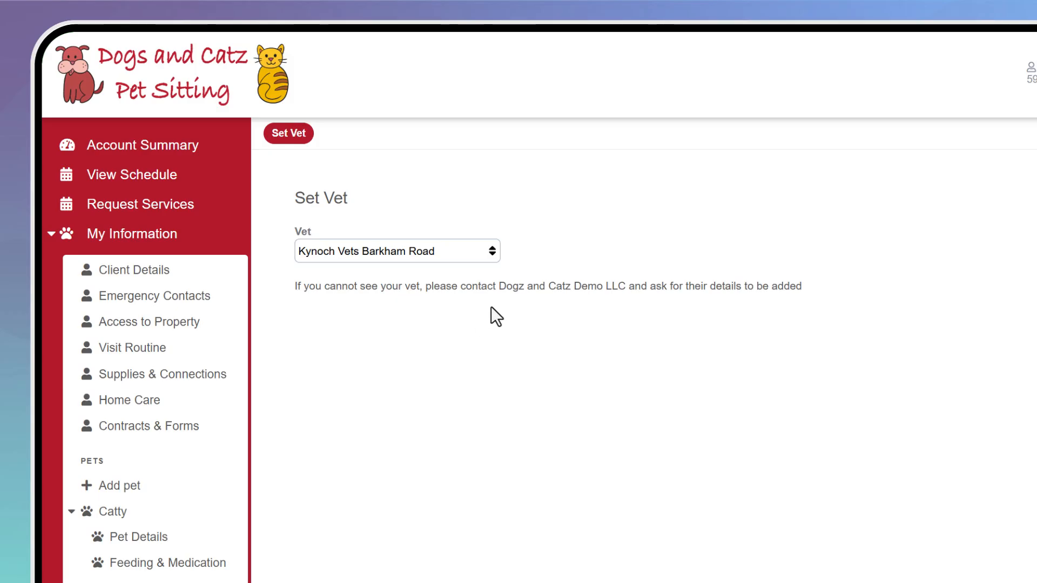
click(284, 135)
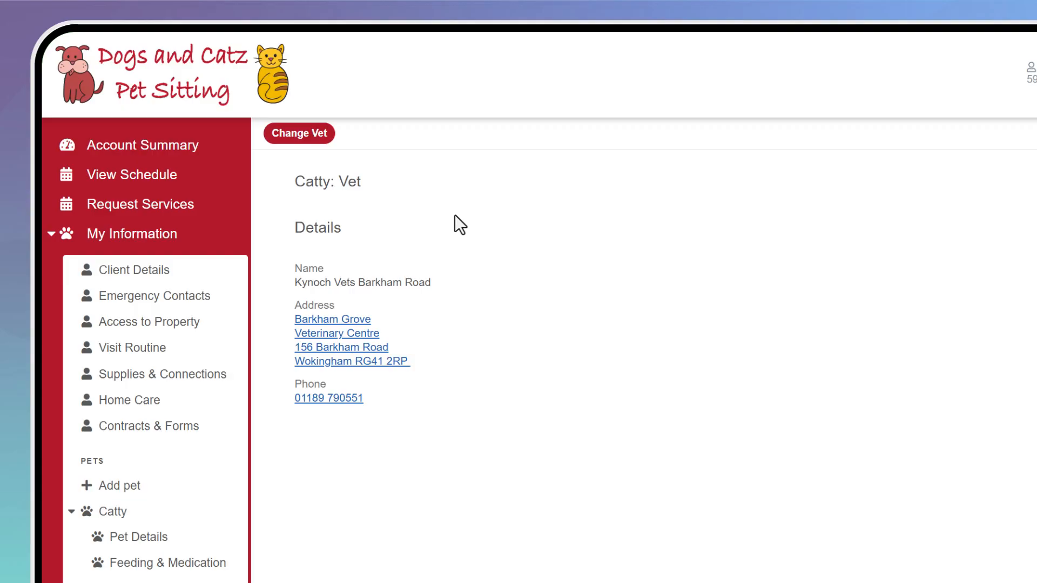